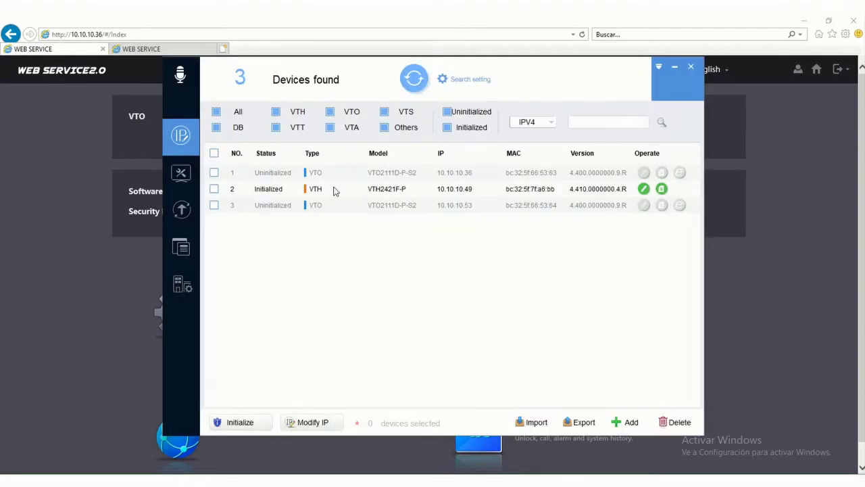
Refresh the device search to list VTOs 10.10.10.53 and 10.10.10.36 and VTH 10.10.10.49.
left_click(415, 86)
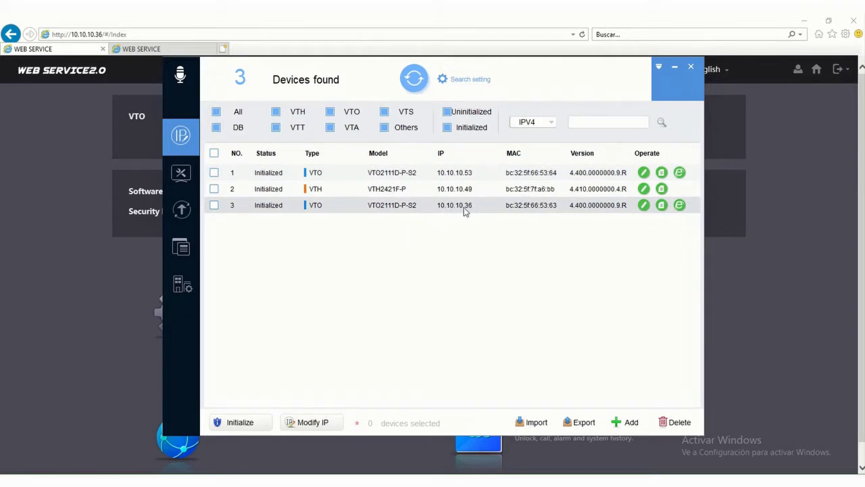
Open Local Setting > Network > SIP Server on the 10.10.10.36 door station.
left_click(675, 67)
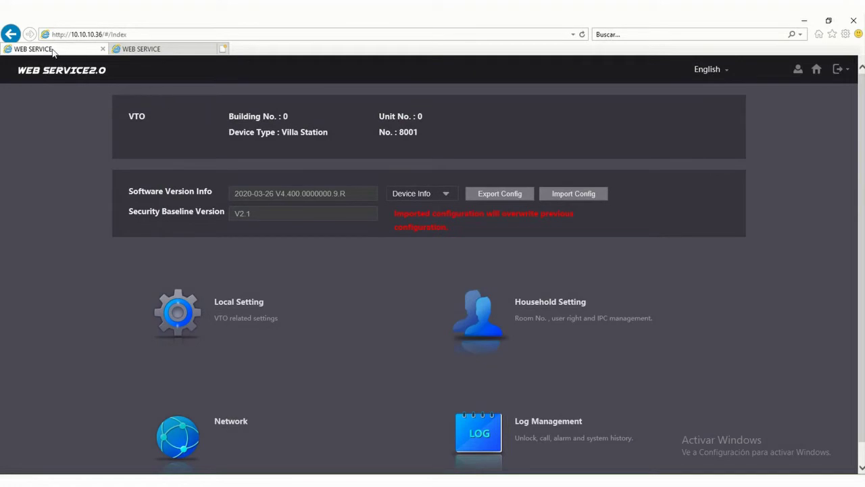
left_click(244, 304)
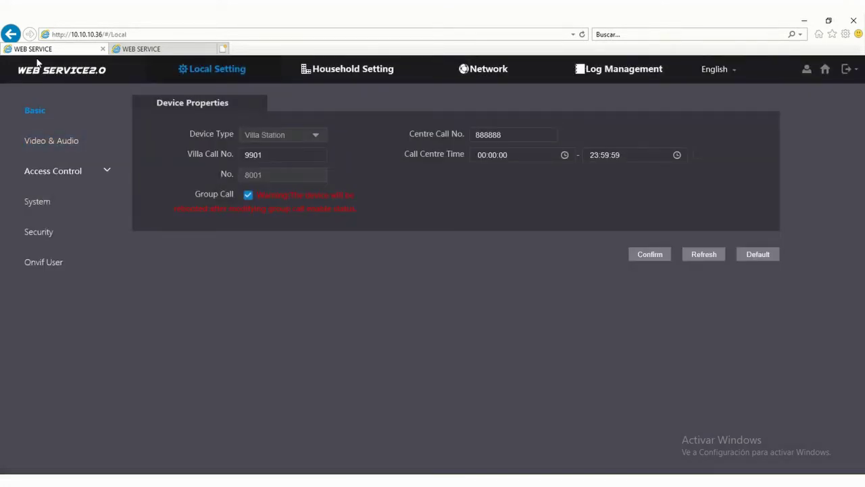
left_click(491, 77)
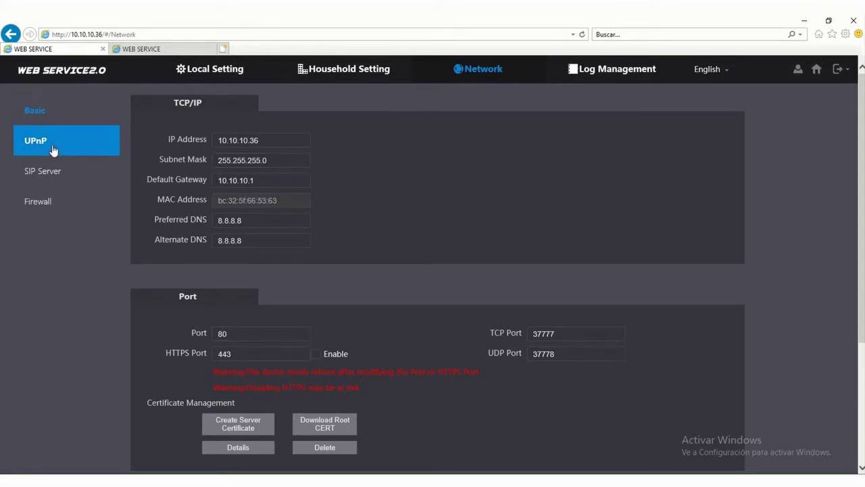
left_click(73, 173)
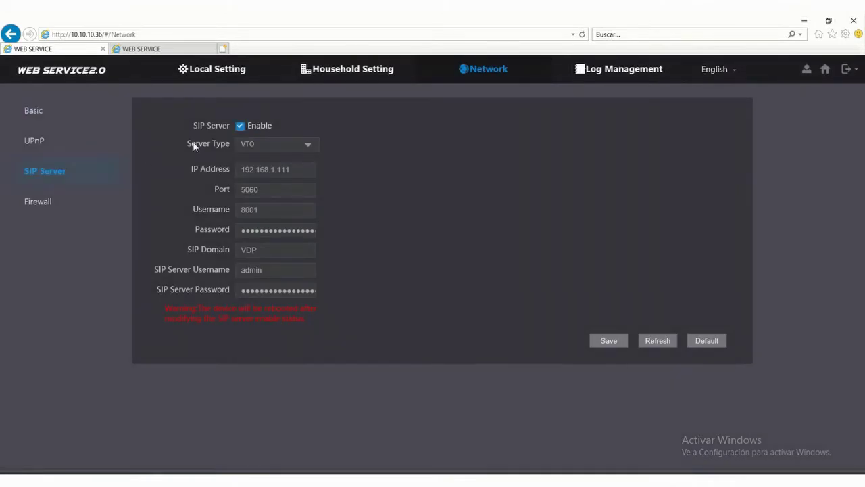
Set the SIP server IP to 10.10.10.36, re-enter the server password, re-enable and save.
left_click(241, 127)
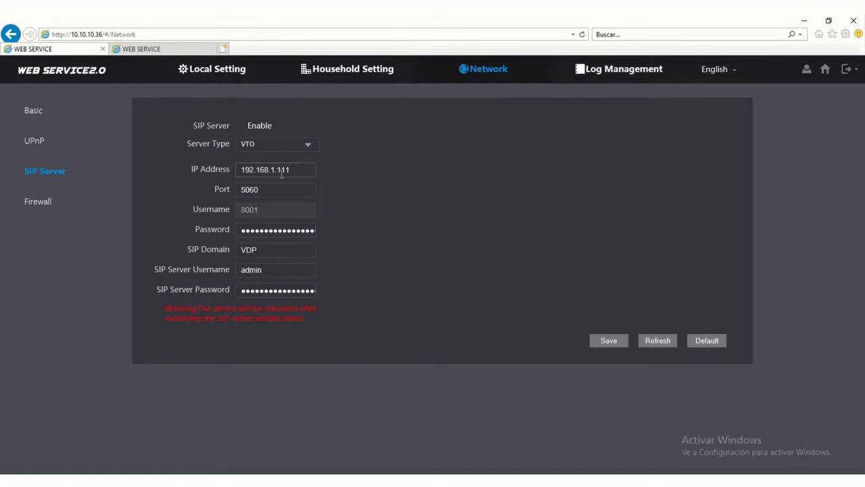
left_click_drag(305, 170, 214, 174)
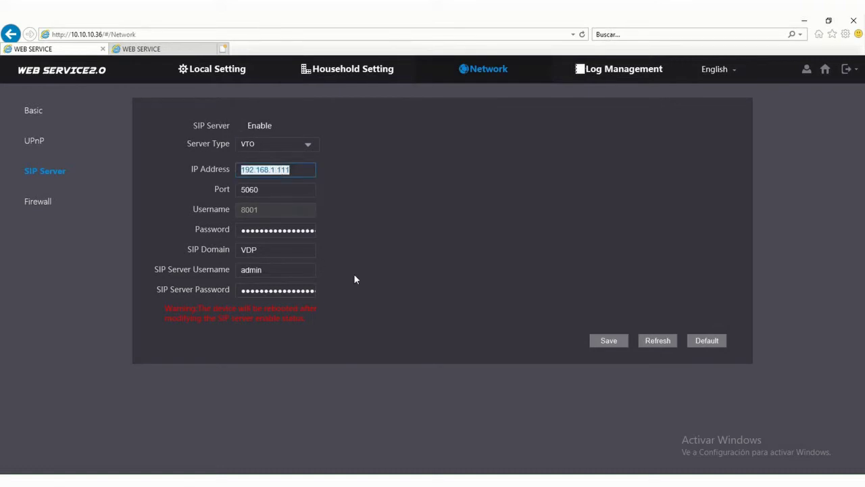
type("10.10.10.")
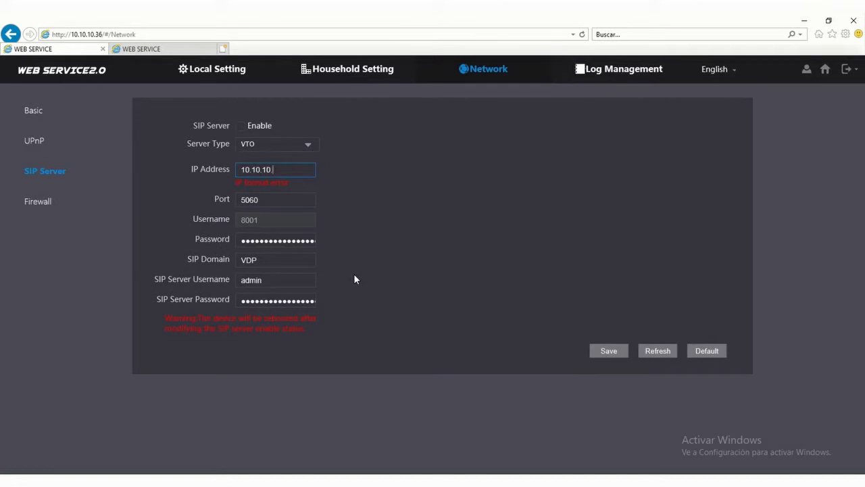
type("36")
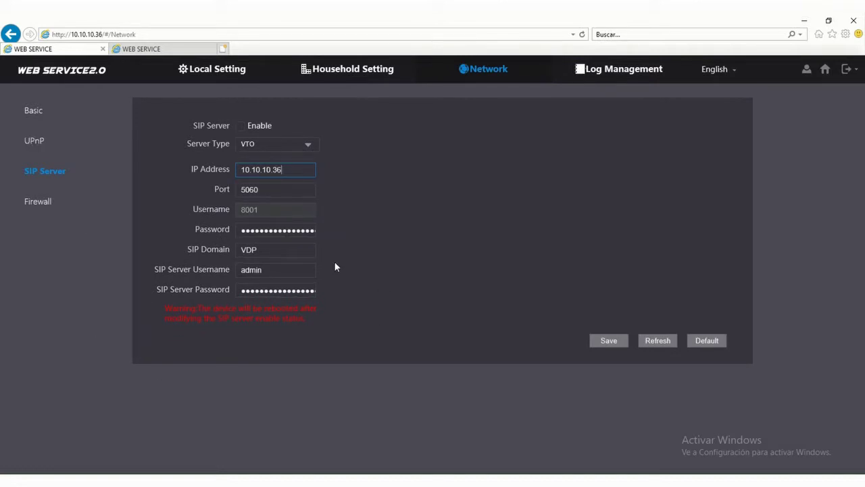
left_click(268, 289)
type("admin")
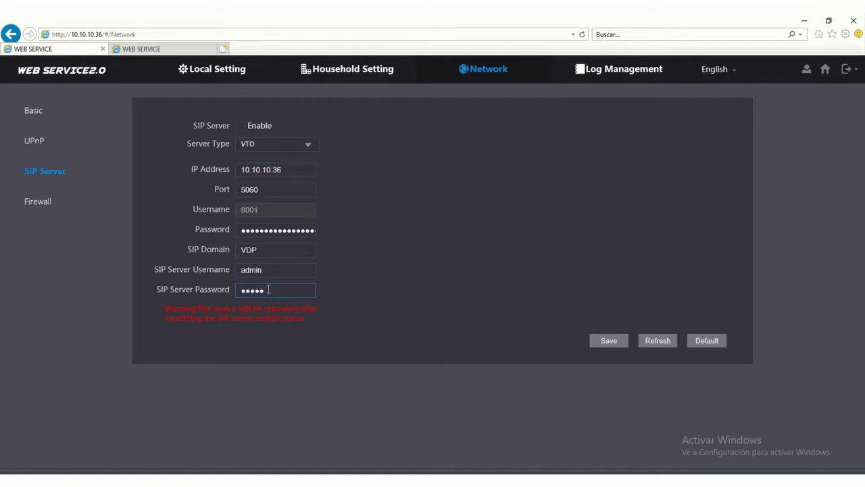
type("123")
left_click(240, 126)
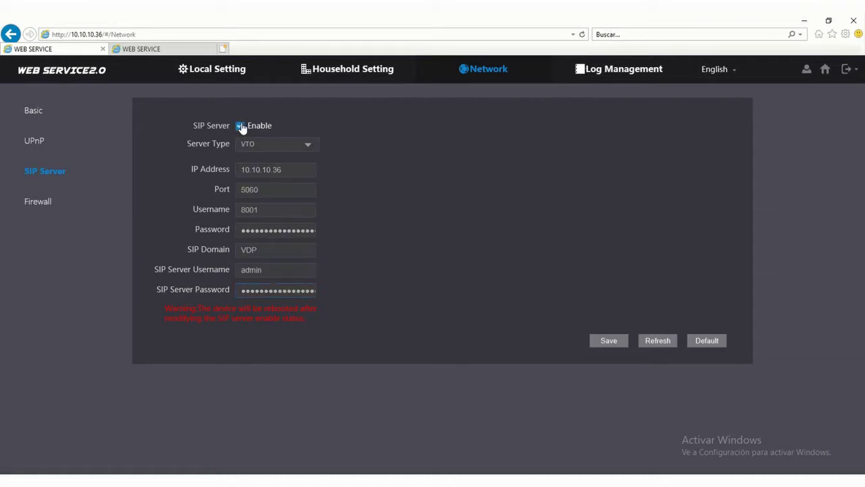
left_click(605, 343)
Open the SIP Server network settings on the 10.10.10.53 door station.
left_click(159, 51)
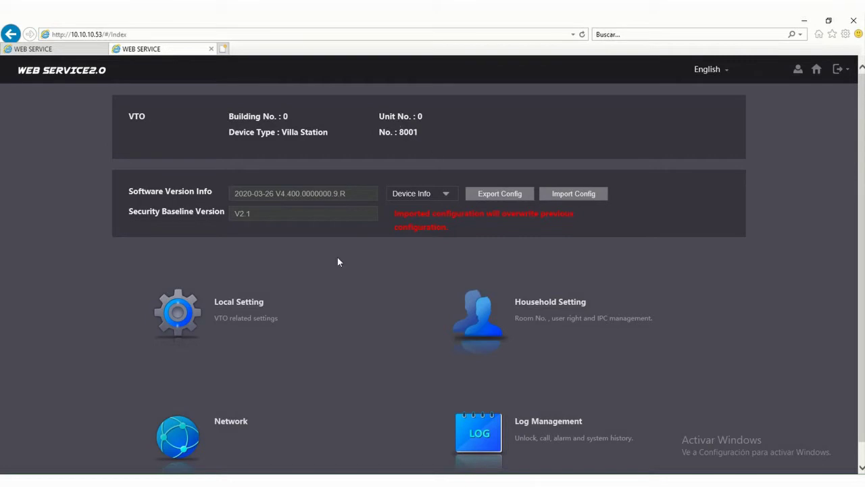
left_click(220, 319)
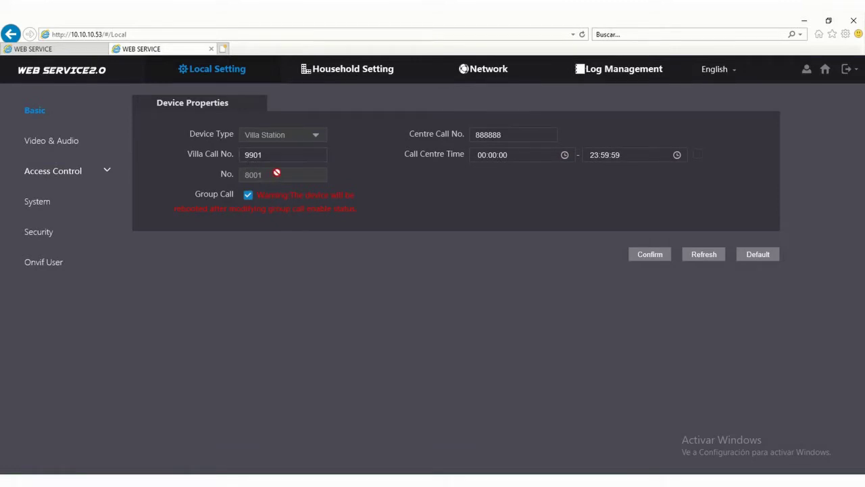
left_click(479, 72)
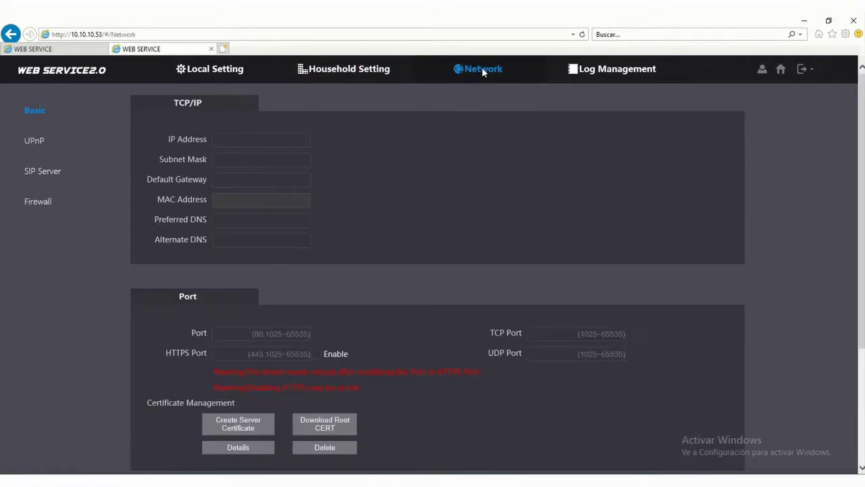
left_click(69, 173)
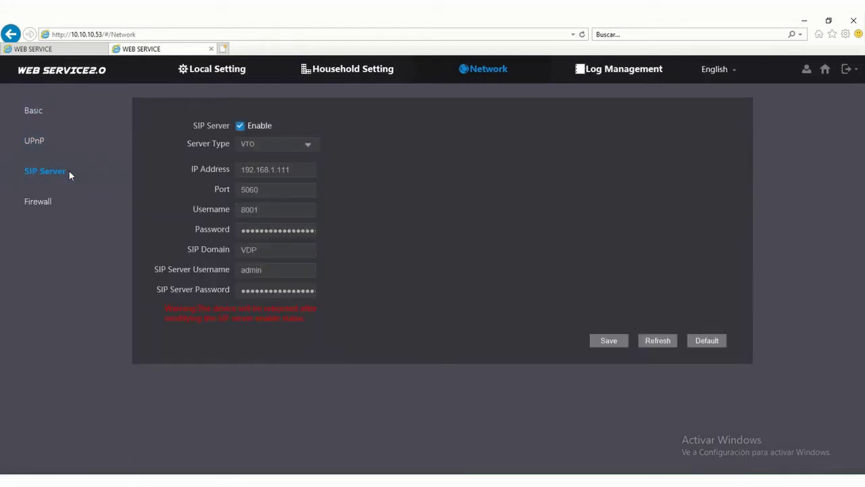
Disable its SIP server, point the IP to 10.10.10.36, re-enter the password and save.
left_click(240, 126)
left_click(295, 170)
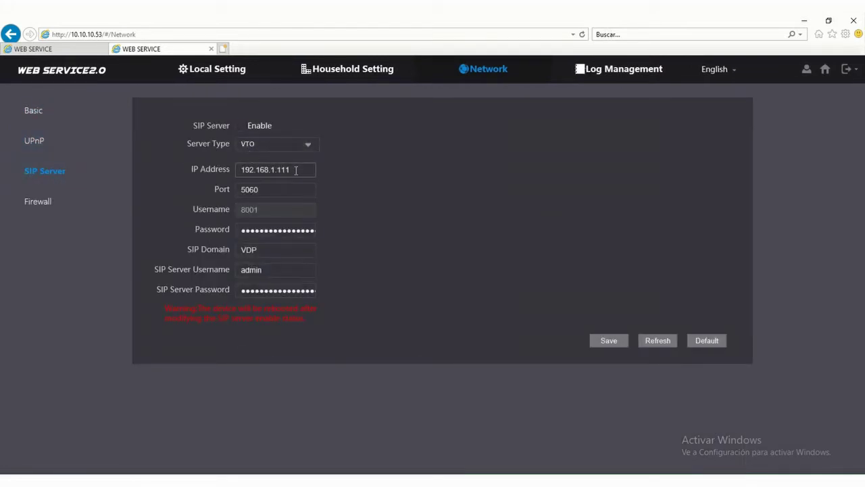
left_click_drag(295, 170, 229, 169)
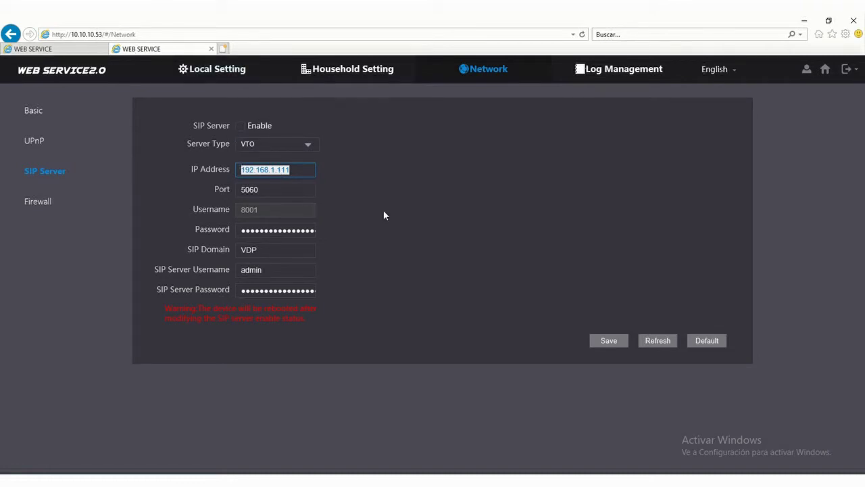
type("10.10.10.36")
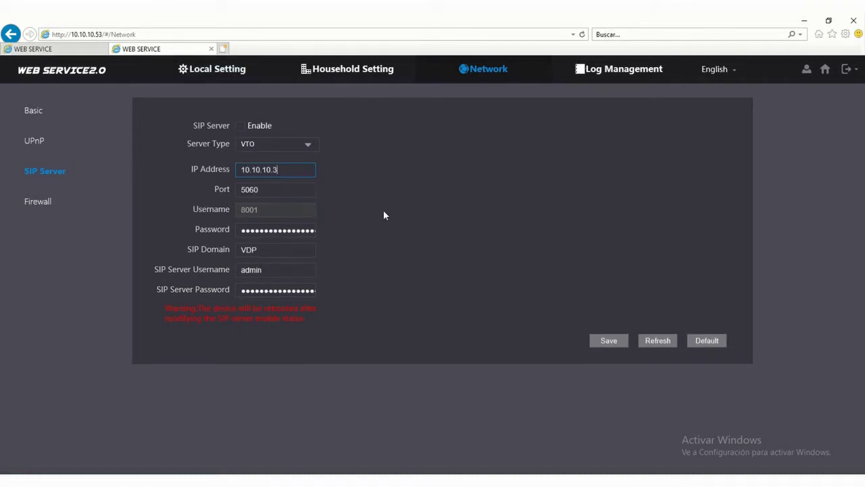
left_click(270, 290)
type("admin")
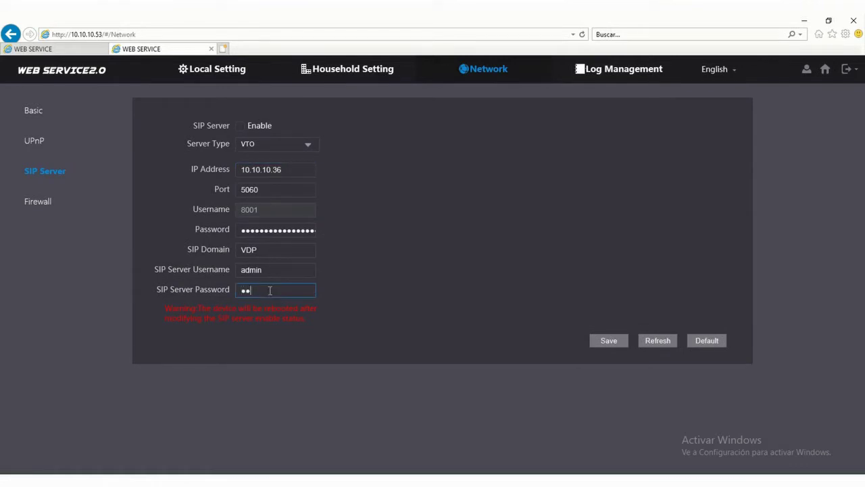
type("123")
left_click(603, 341)
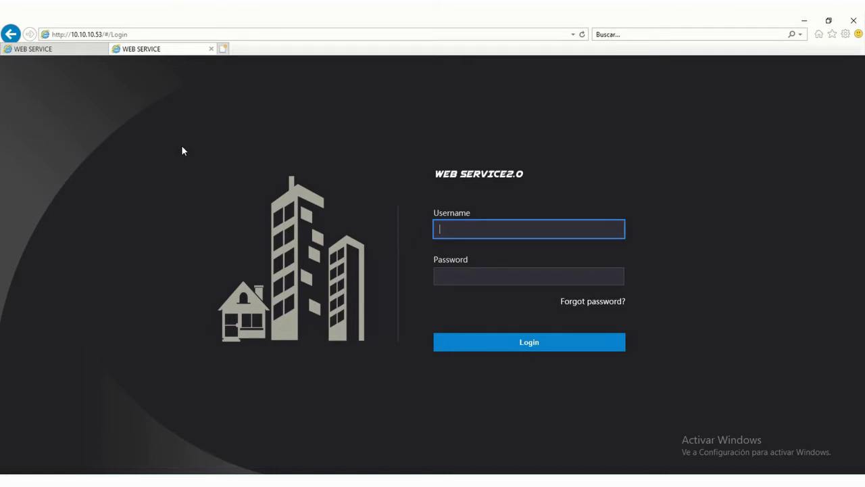
Log in to the 10.10.10.53 door station as admin with its password.
type("admin")
key("Tab")
type("*******")
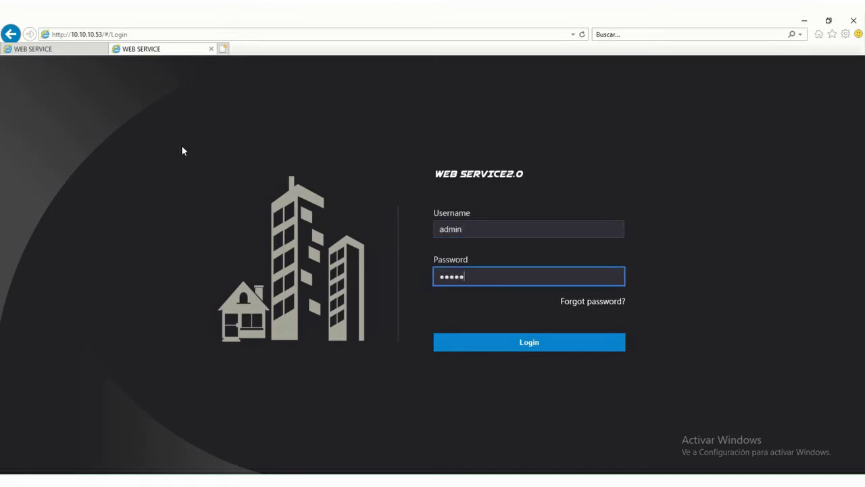
type("*")
key("Return")
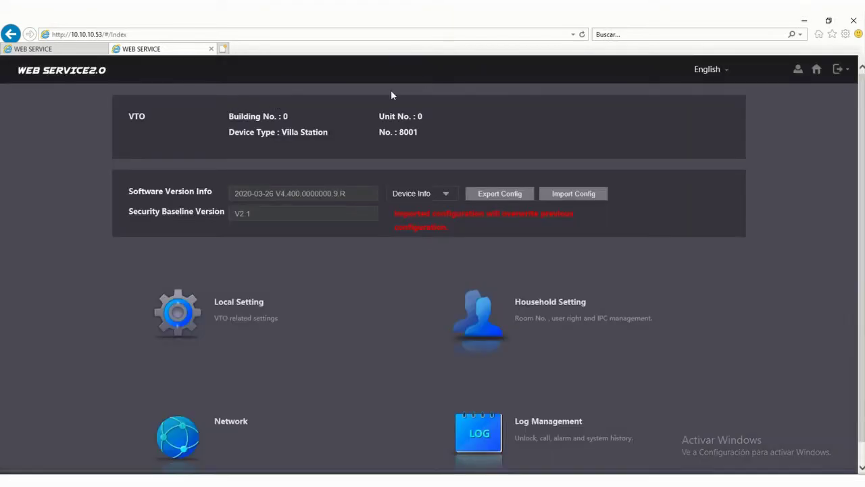
Change the device number in Basic local settings from 8001 to 8002 and confirm.
left_click(239, 312)
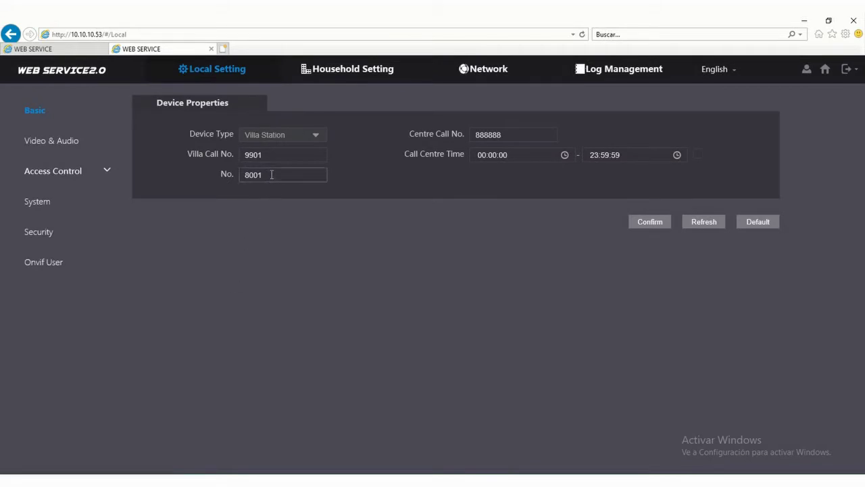
left_click(84, 107)
left_click_drag(269, 177, 226, 188)
type("8002")
left_click(646, 221)
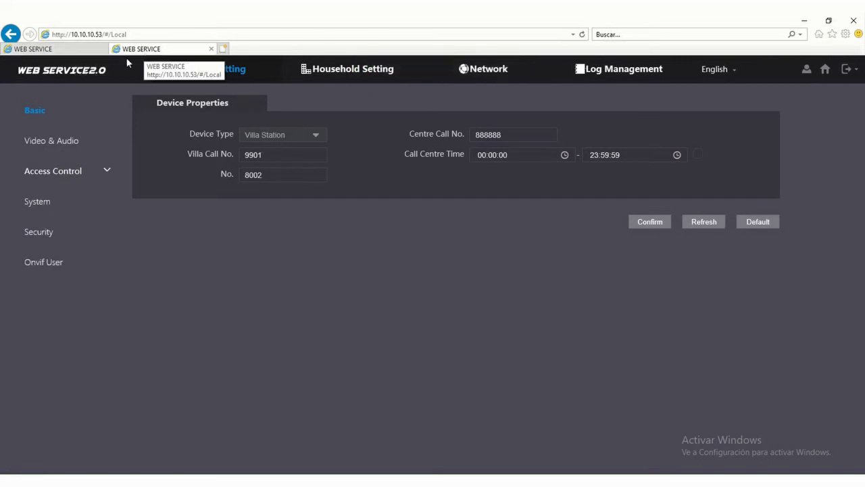
Return to the 10.10.10.36 tab and open Household Setting's VTO No. Management list.
left_click(33, 50)
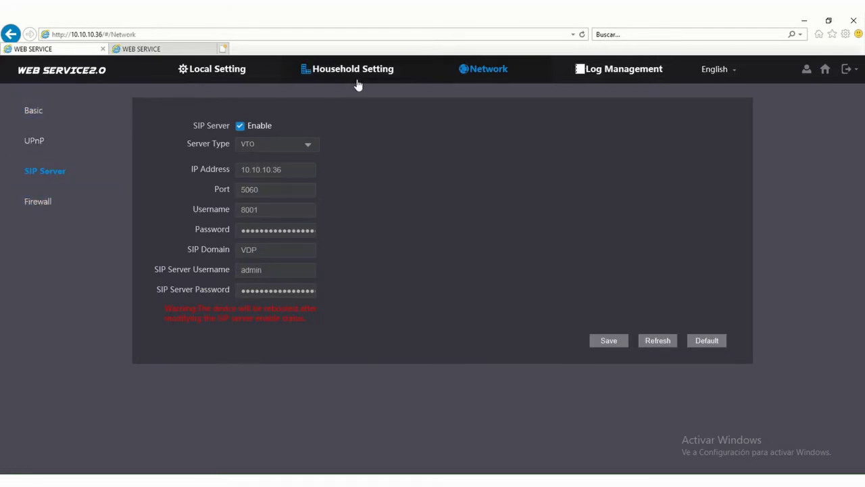
left_click(158, 53)
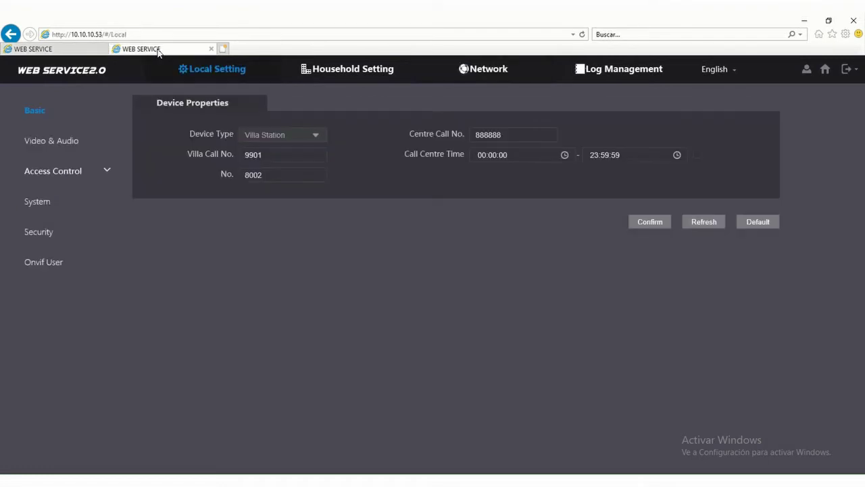
left_click(93, 49)
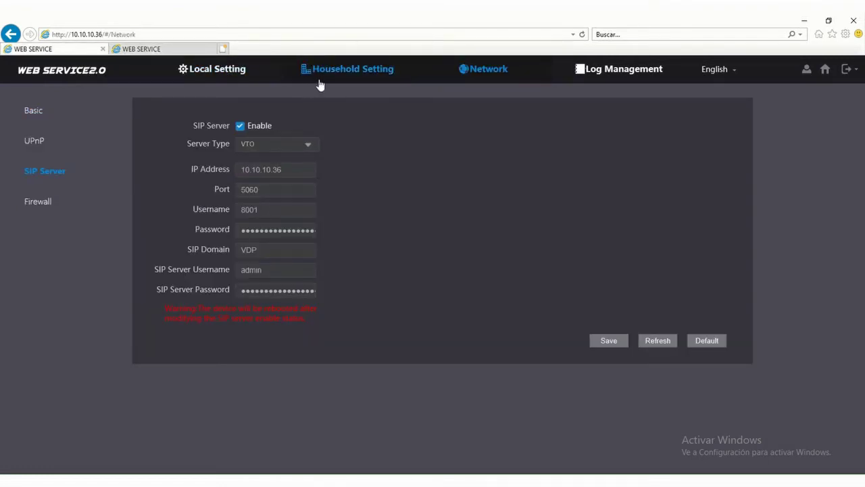
left_click(348, 74)
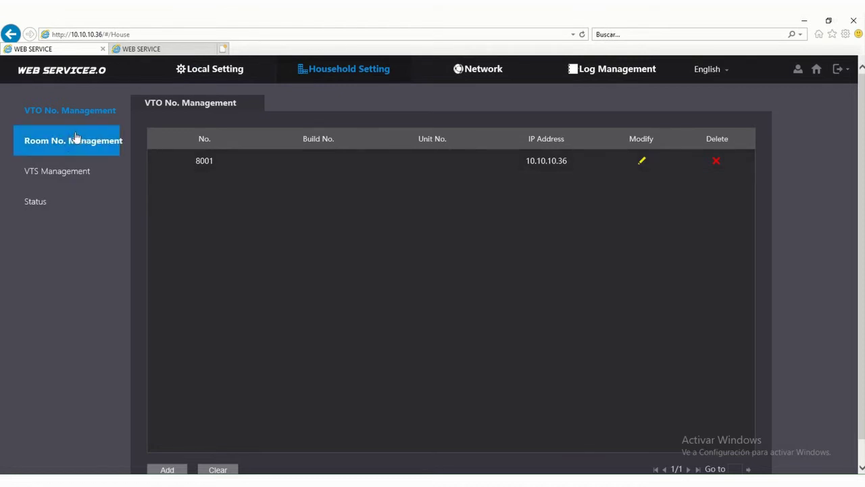
Add VTO entry 8002 at 10.10.10.53 with the admin username and passwords, then save.
scroll(223, 358, "down", 1)
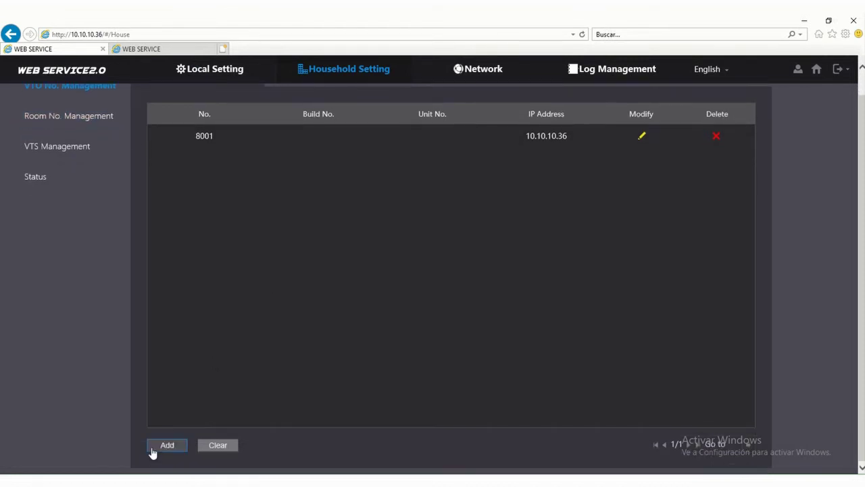
left_click(152, 445)
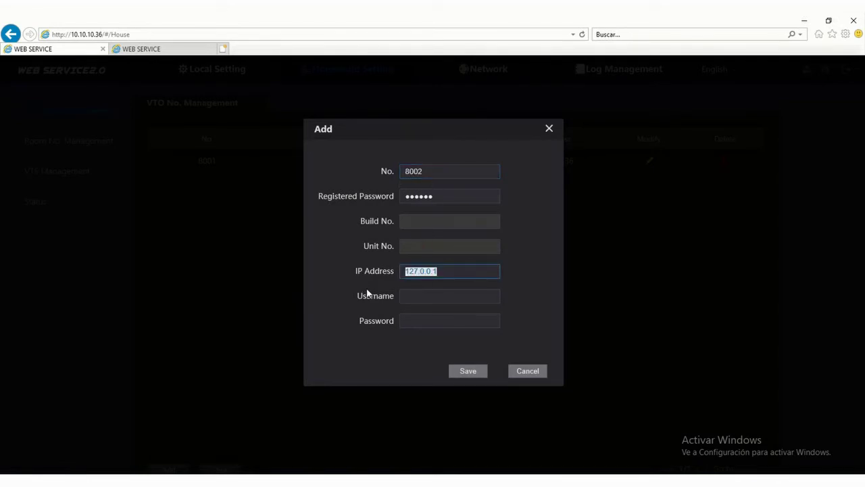
type("10.10.10.")
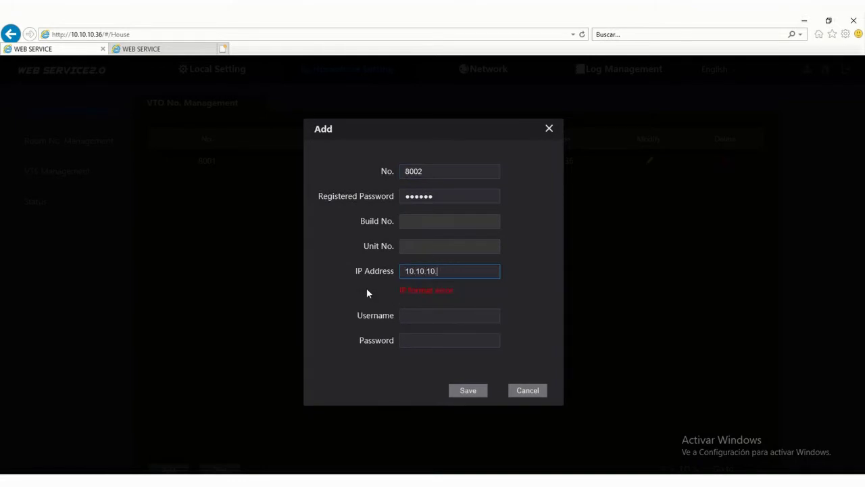
type("53")
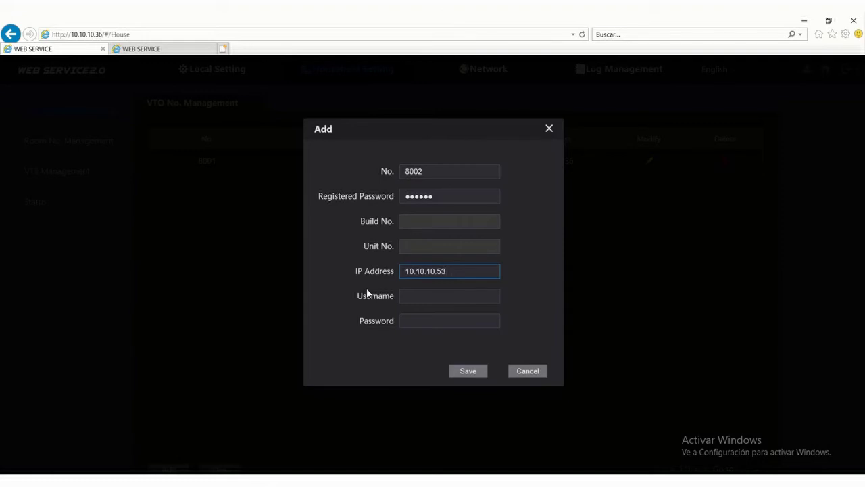
left_click(409, 294)
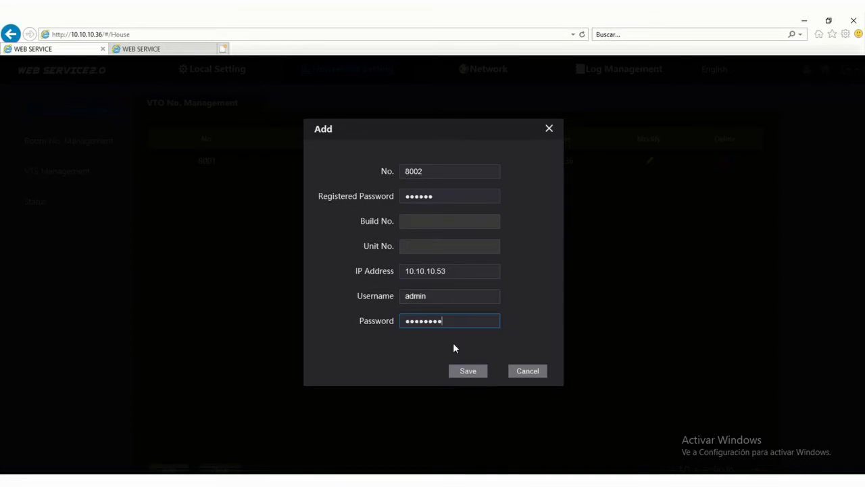
left_click(464, 370)
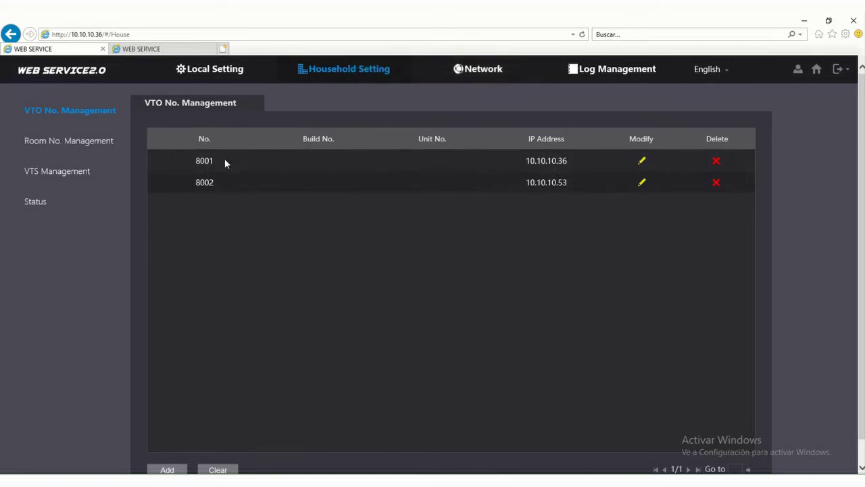
left_click(161, 49)
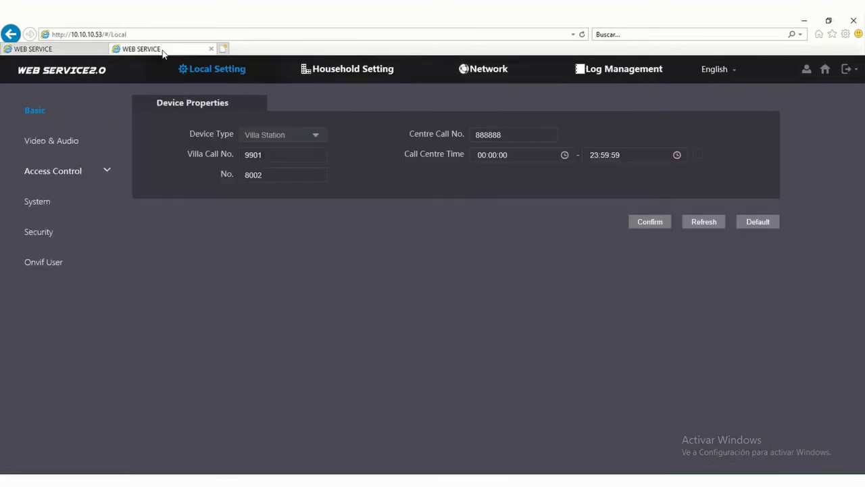
left_click(368, 72)
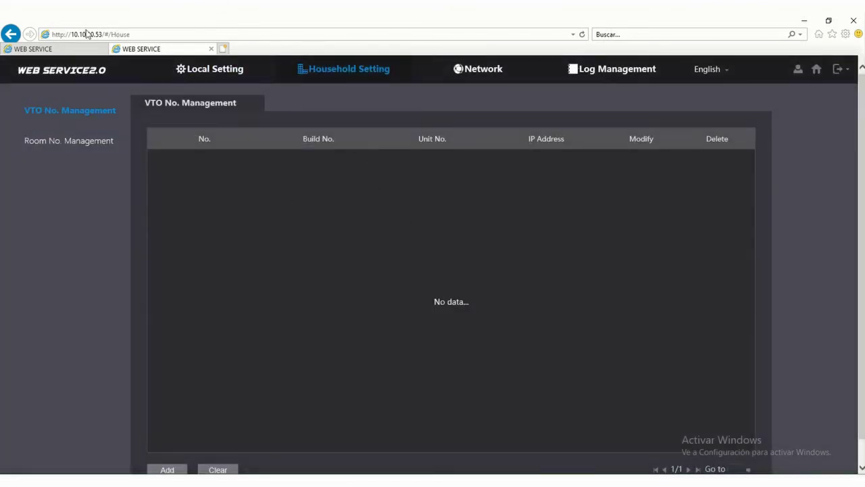
left_click(68, 144)
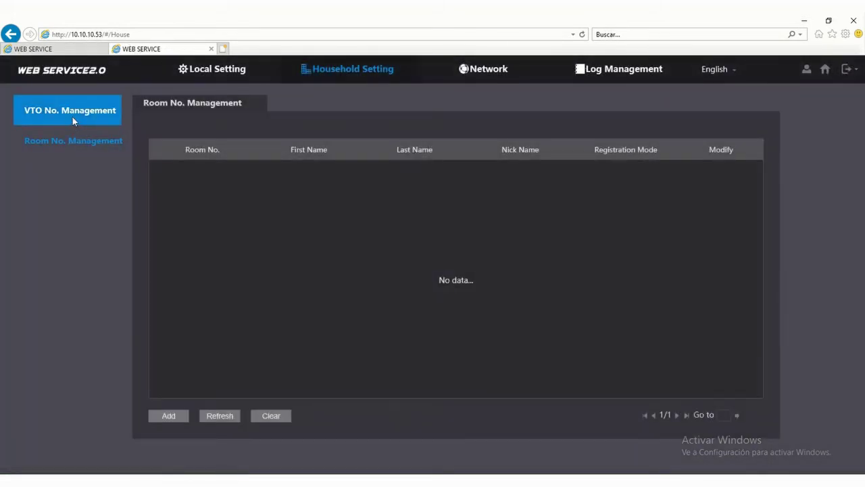
left_click(73, 120)
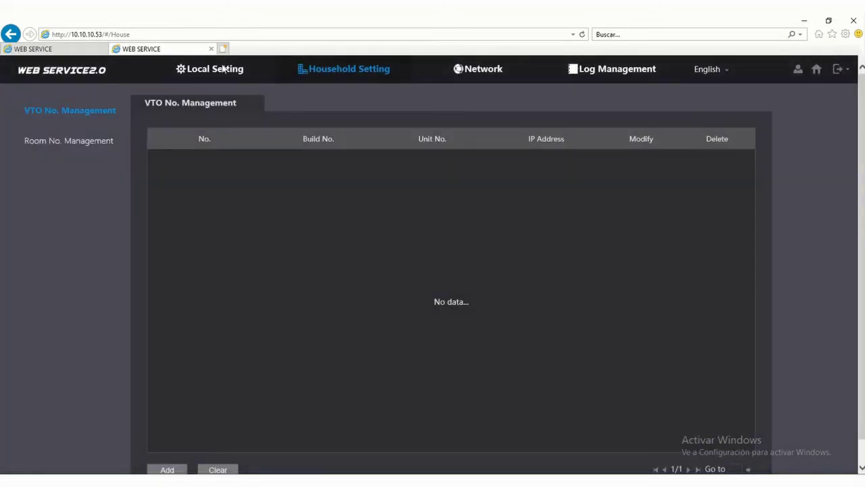
left_click(61, 49)
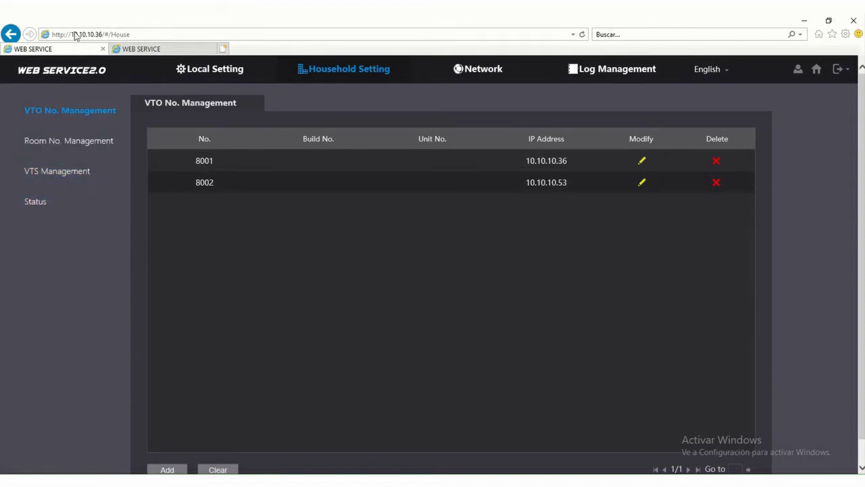
Check the registration status, then reboot the 10.10.10.36 door station.
left_click(58, 204)
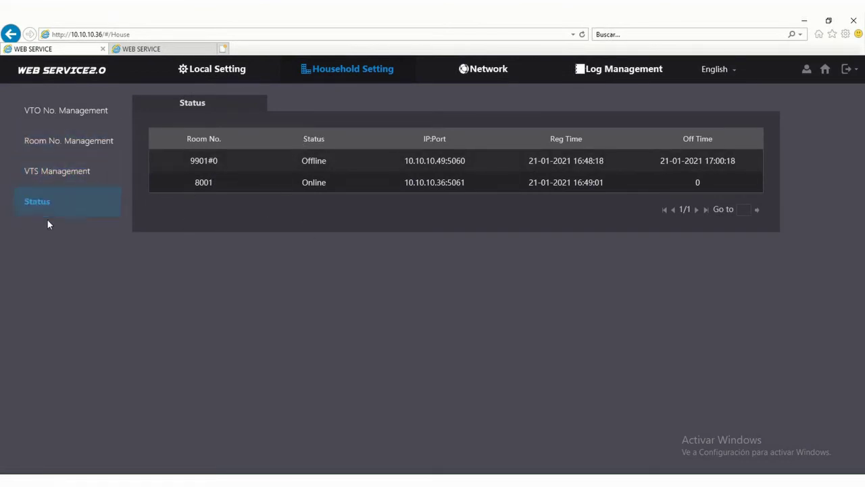
mouse_move(855, 70)
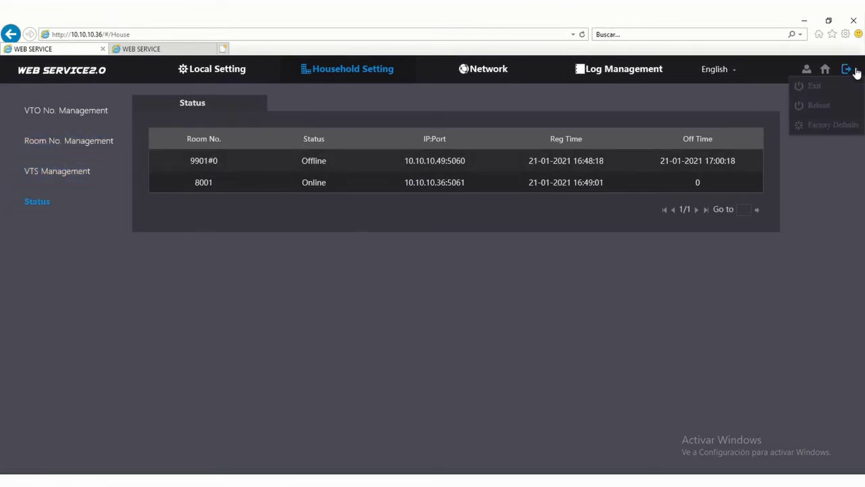
left_click(819, 105)
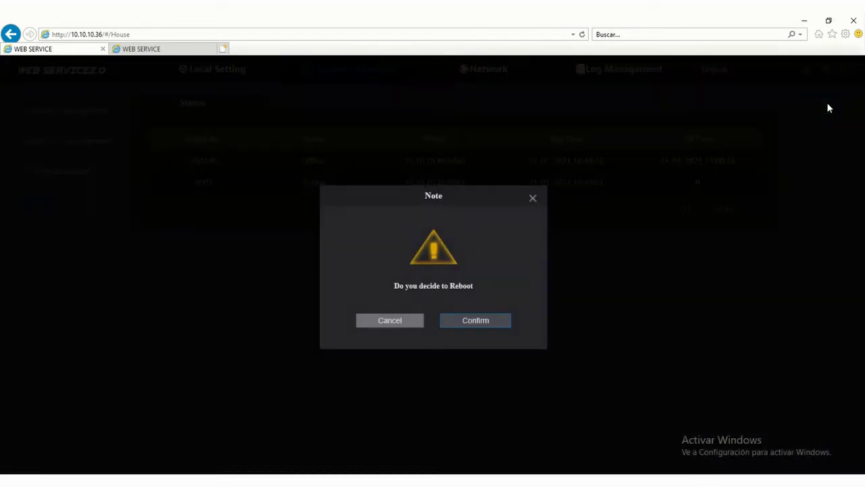
left_click(475, 323)
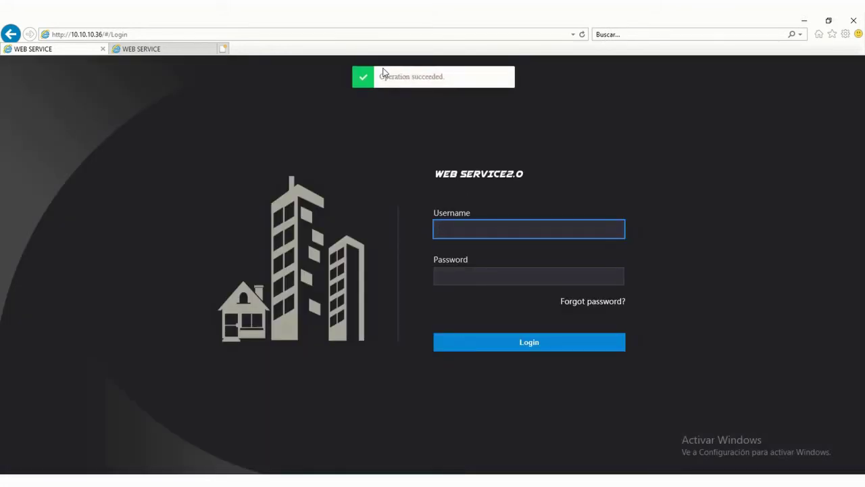
Log back in to the rebooted 10.10.10.36 station as admin.
type("admin")
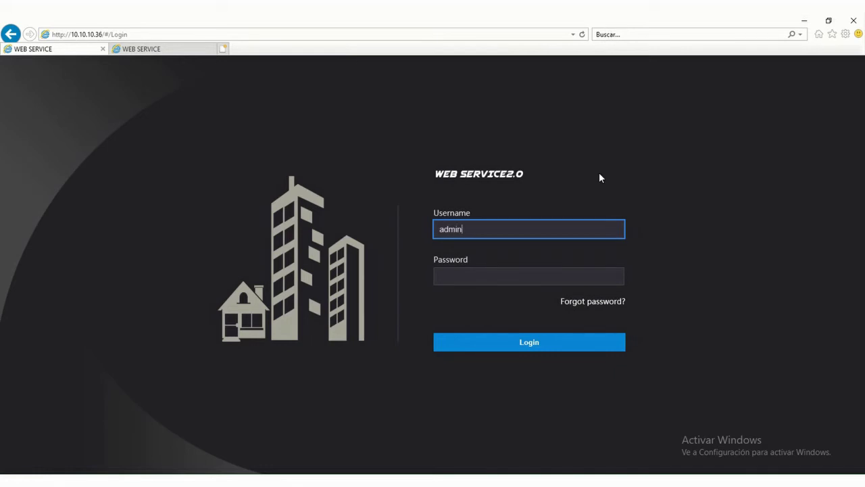
key("Tab")
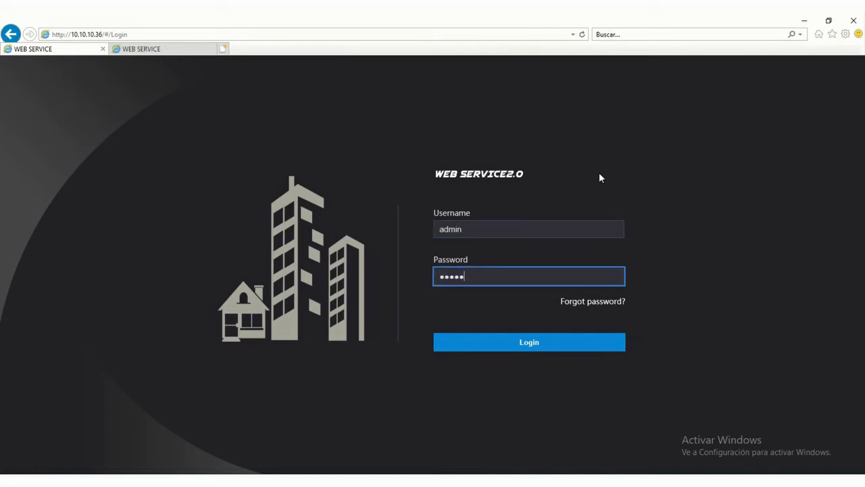
key("Return")
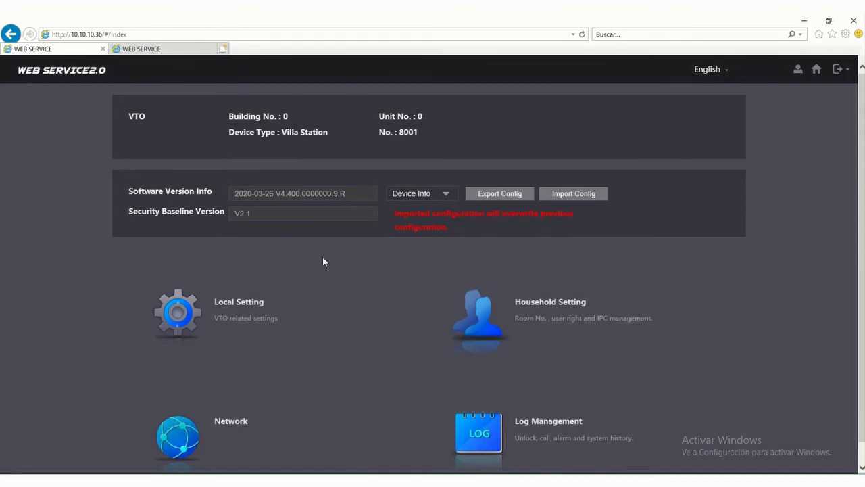
Confirm 8002 shows Online on 8001, then check 8002's VTO list shows 8001 and 8002.
left_click(517, 329)
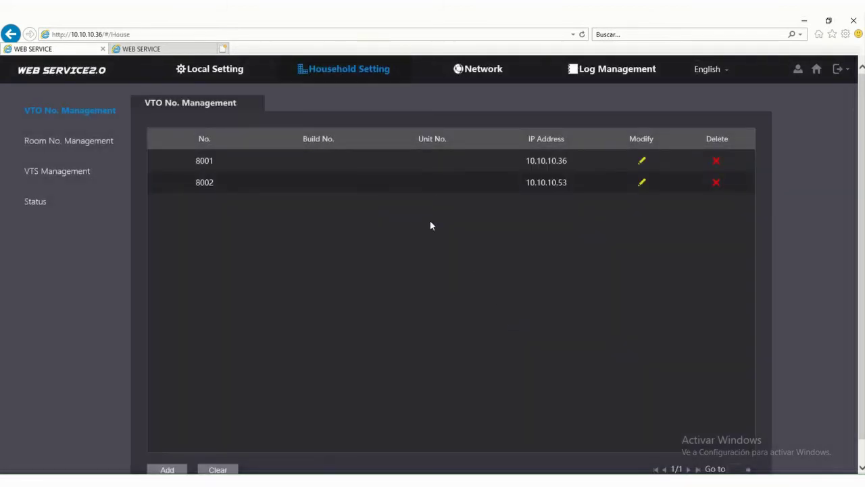
left_click(74, 207)
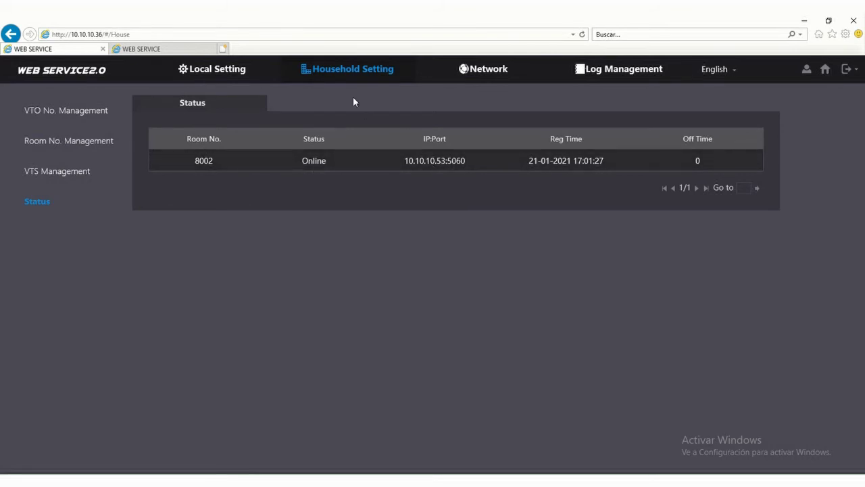
left_click(177, 49)
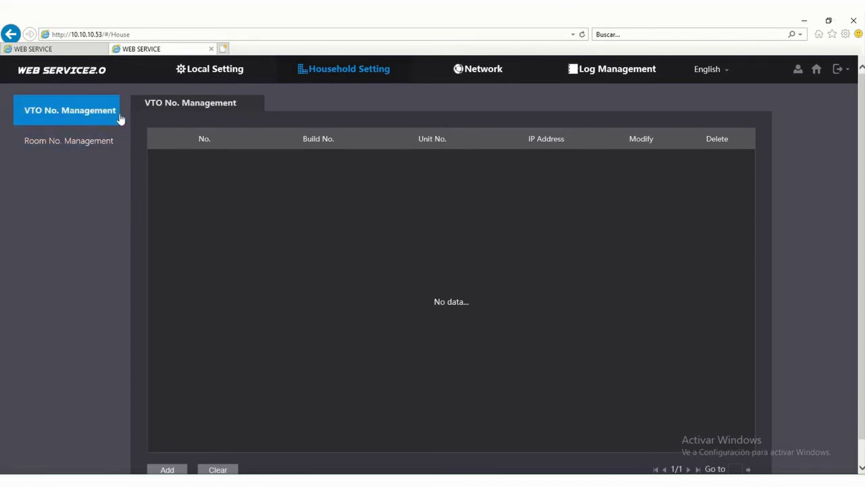
left_click(202, 74)
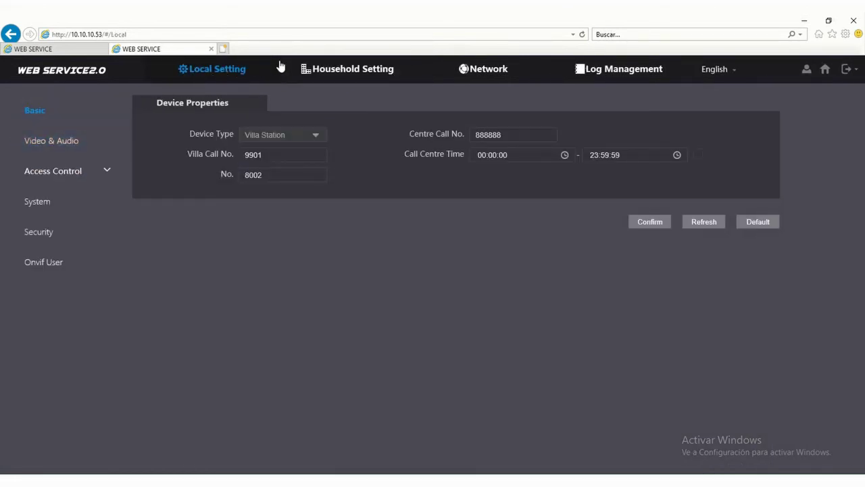
left_click(307, 71)
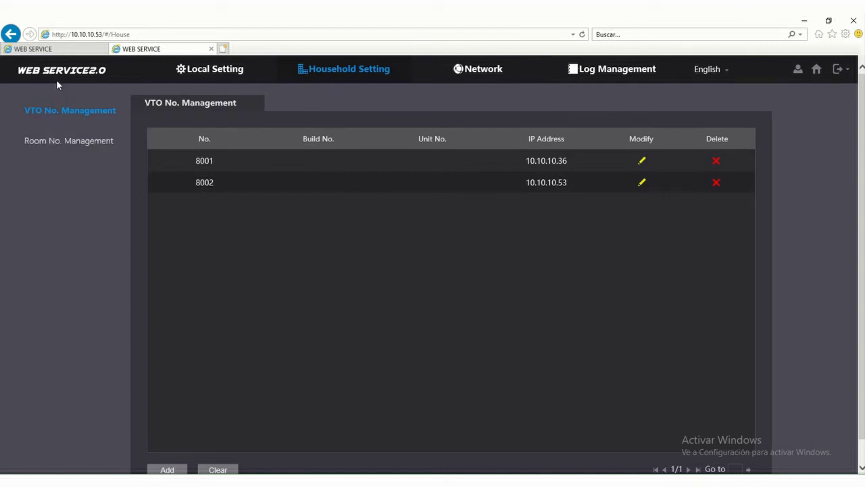
left_click(69, 50)
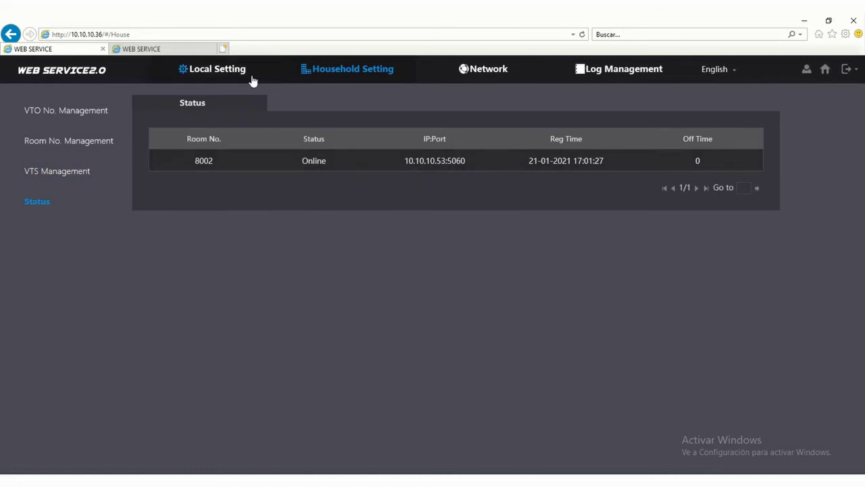
left_click(189, 49)
scroll(590, 164, "down", 1)
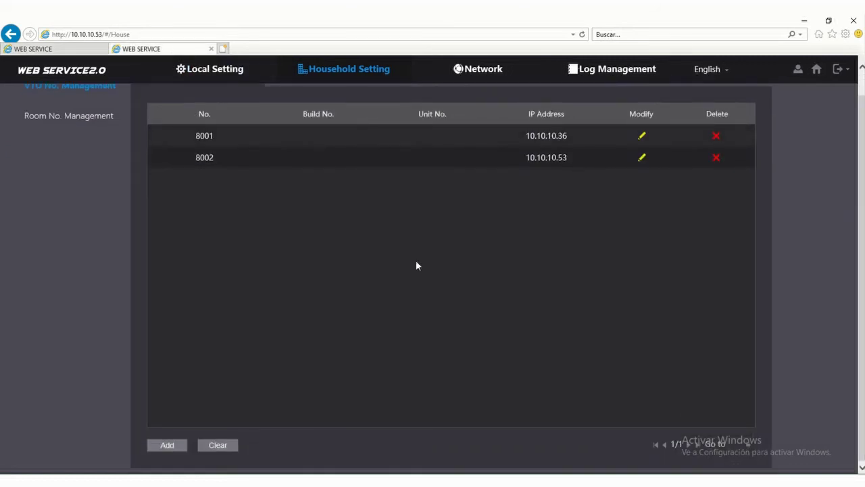
scroll(379, 267, "up", 2)
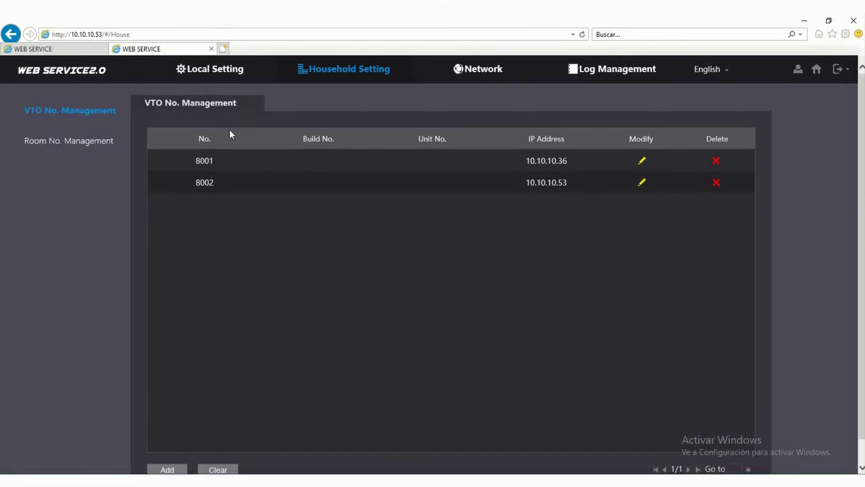
left_click(85, 52)
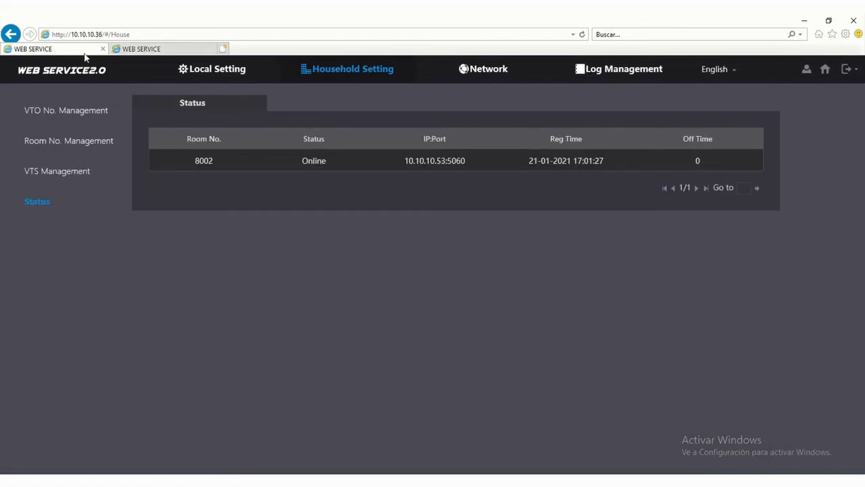
left_click(69, 128)
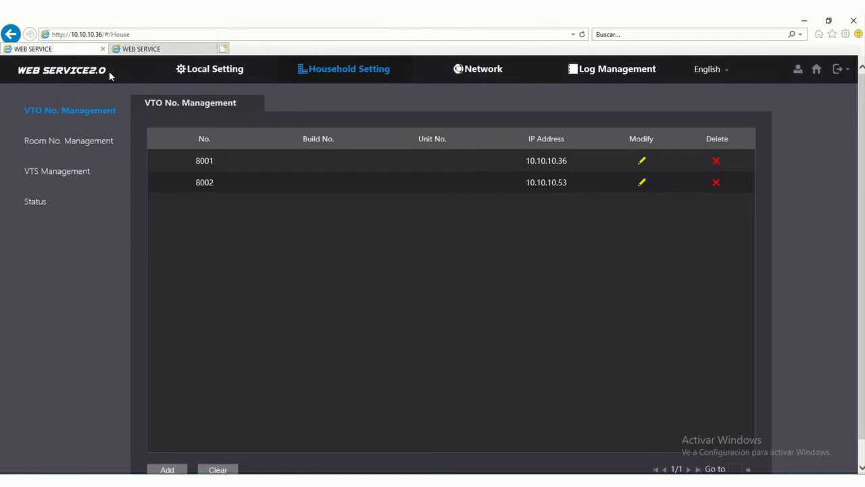
left_click(202, 49)
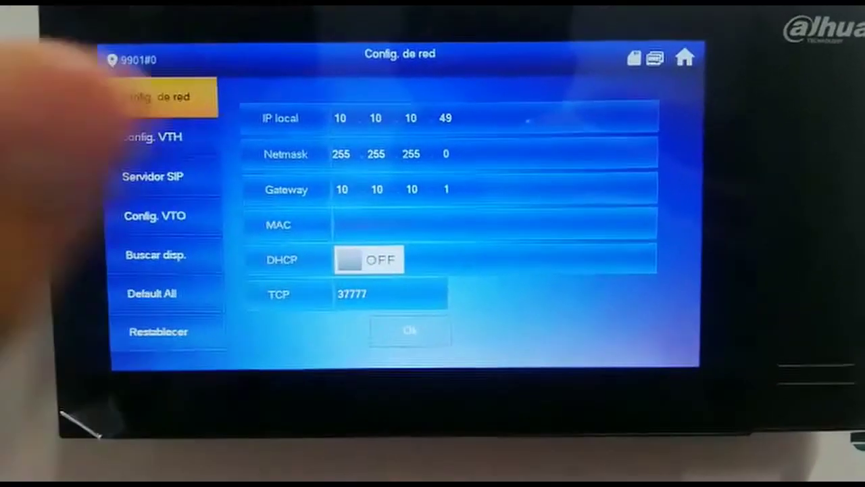
Unlock the monitor's settings with the settings password to view network IP 10.10.10.49, gateway 10.10.10.1.
left_click(669, 107)
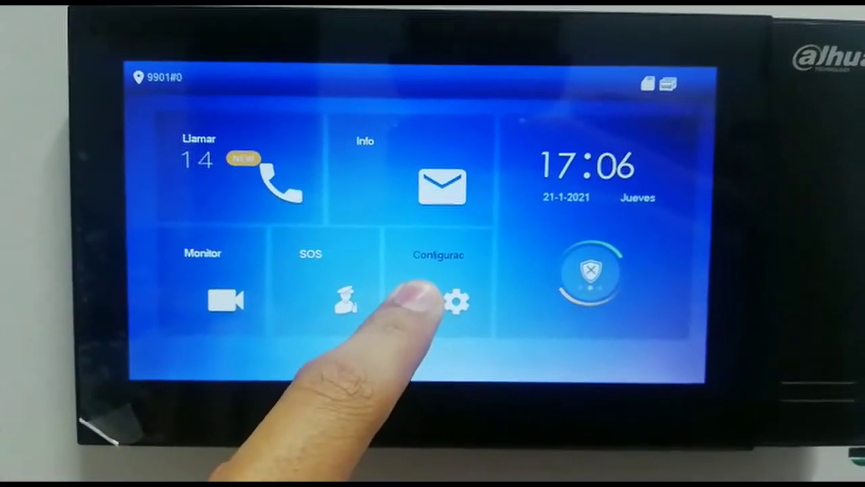
left_click(416, 287)
left_click(408, 215)
type("123")
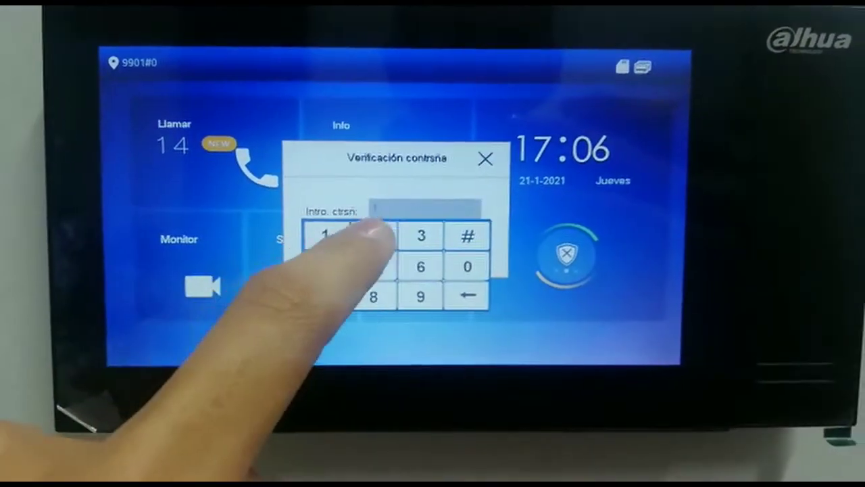
type("456")
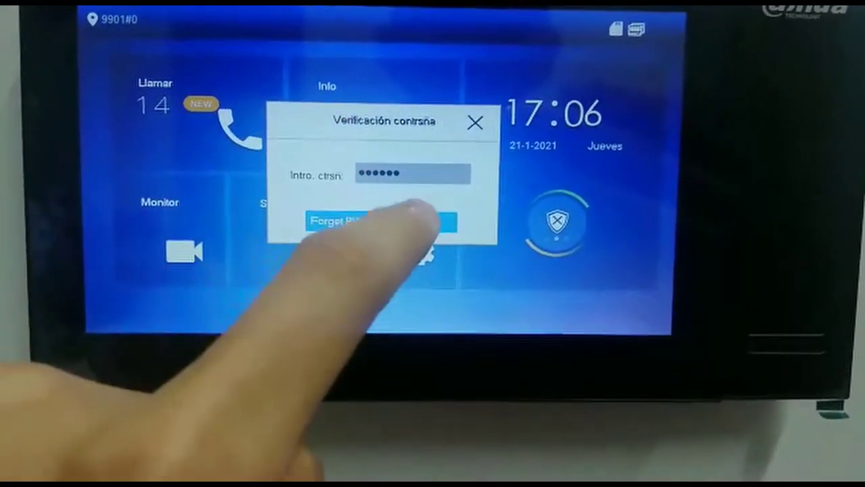
left_click(415, 215)
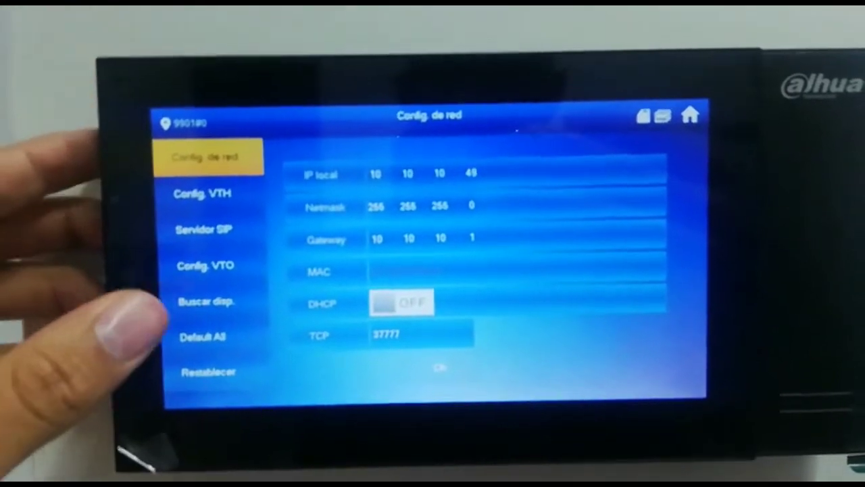
Review the VTO configuration: Main VTO 10.10.10.36 and Sub VTO1 10.10.10.53, both enabled.
left_click(223, 265)
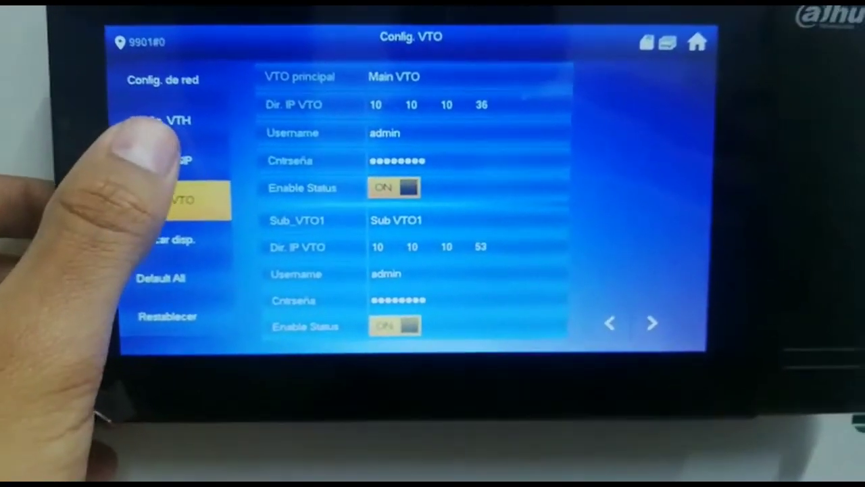
Check the SIP server settings: server 10.10.10.36, port 5060, domain VDP, enabled.
left_click(166, 160)
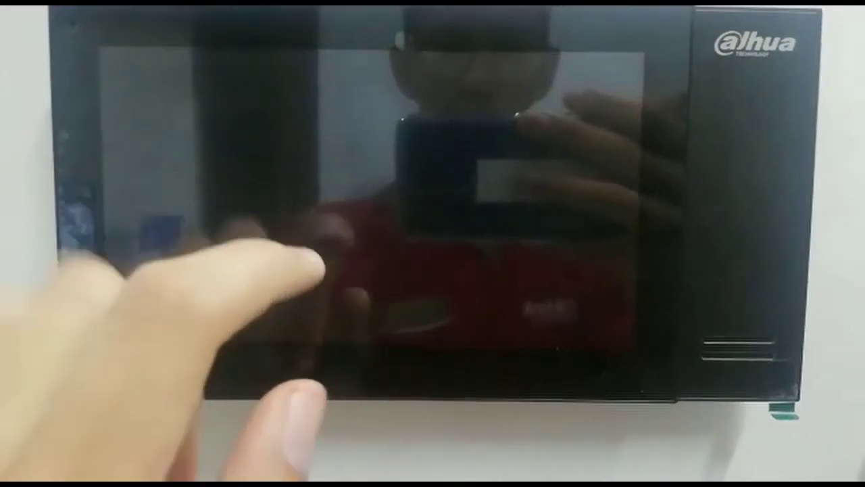
Wake the monitor and answer the main door station's call to show its live camera video.
left_click(318, 255)
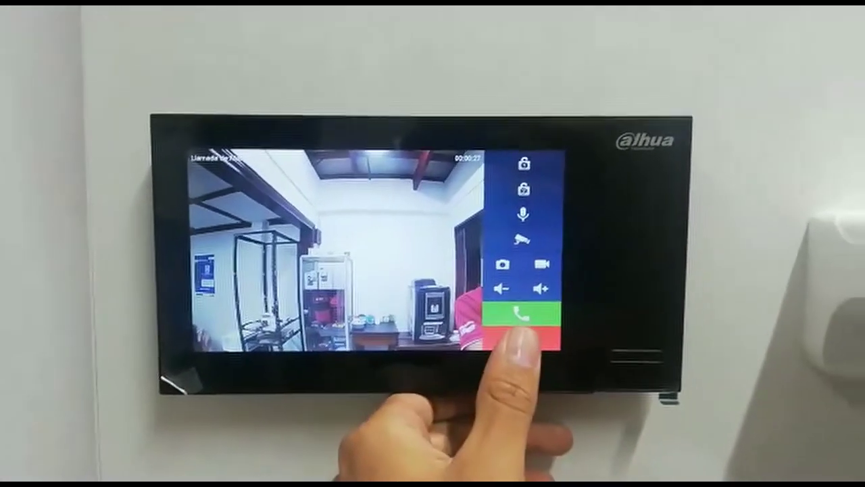
left_click(608, 281)
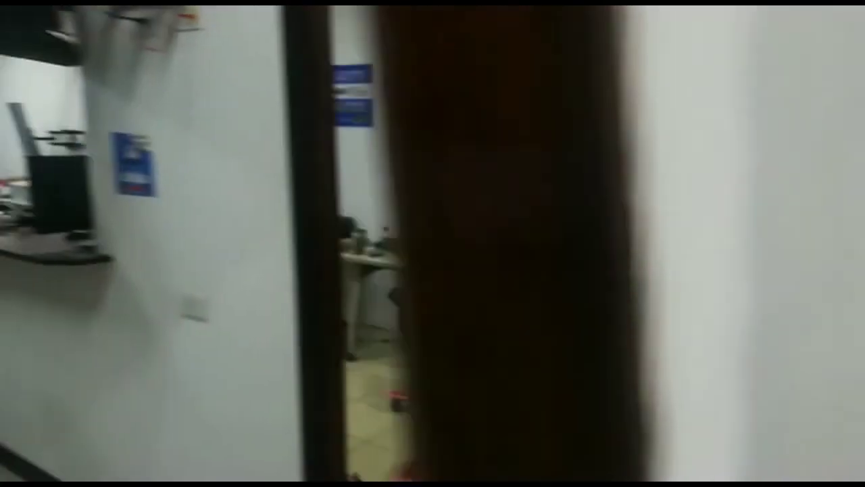